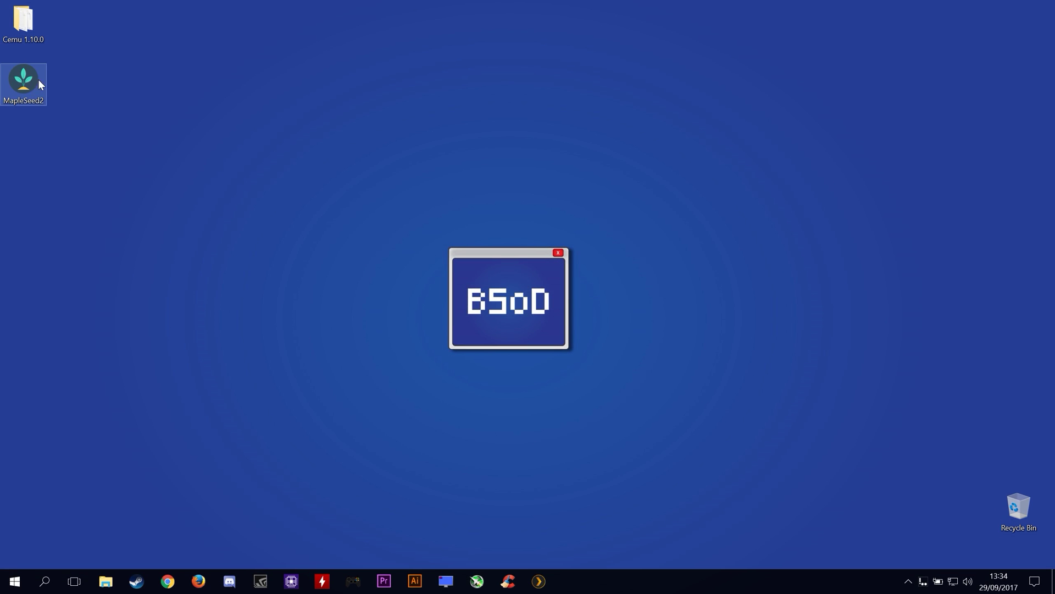
Launch MapleSeed2 from the desktop and check its Cemu and library folder settings before returning to the game library
{"action": "left_click_drag", "start_coordinate": [38, 82], "coordinate": [400, 154]}
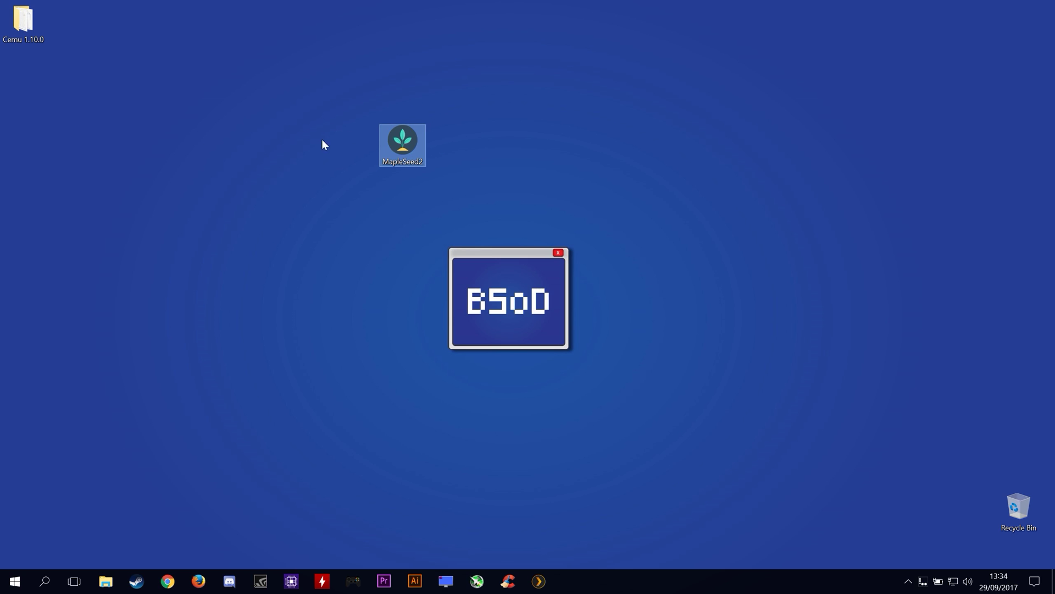
{"action": "double_click", "coordinate": [395, 142]}
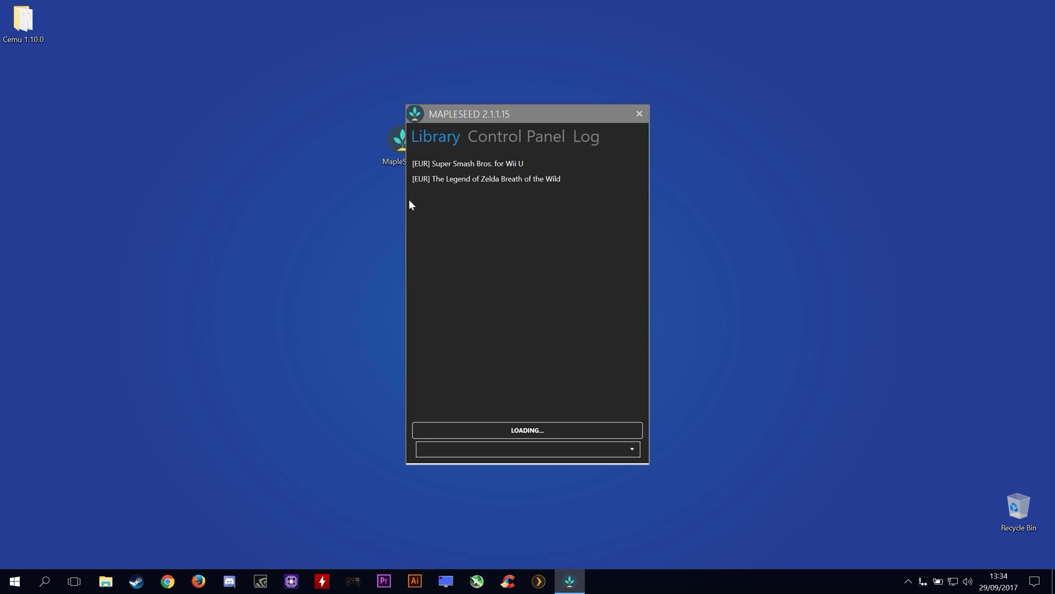
{"action": "left_click", "coordinate": [529, 138]}
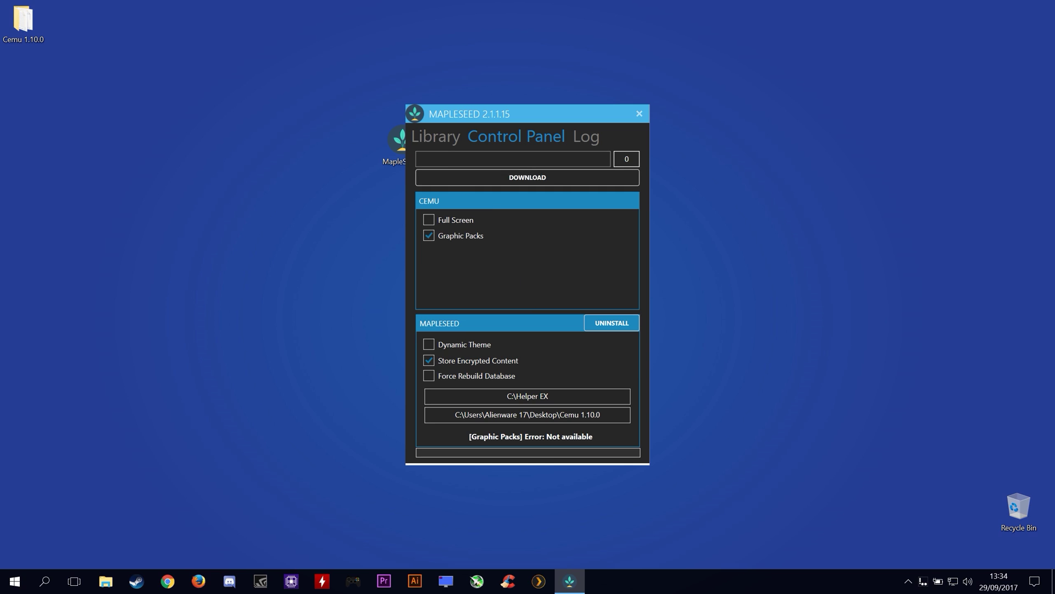
{"action": "left_click", "coordinate": [439, 139]}
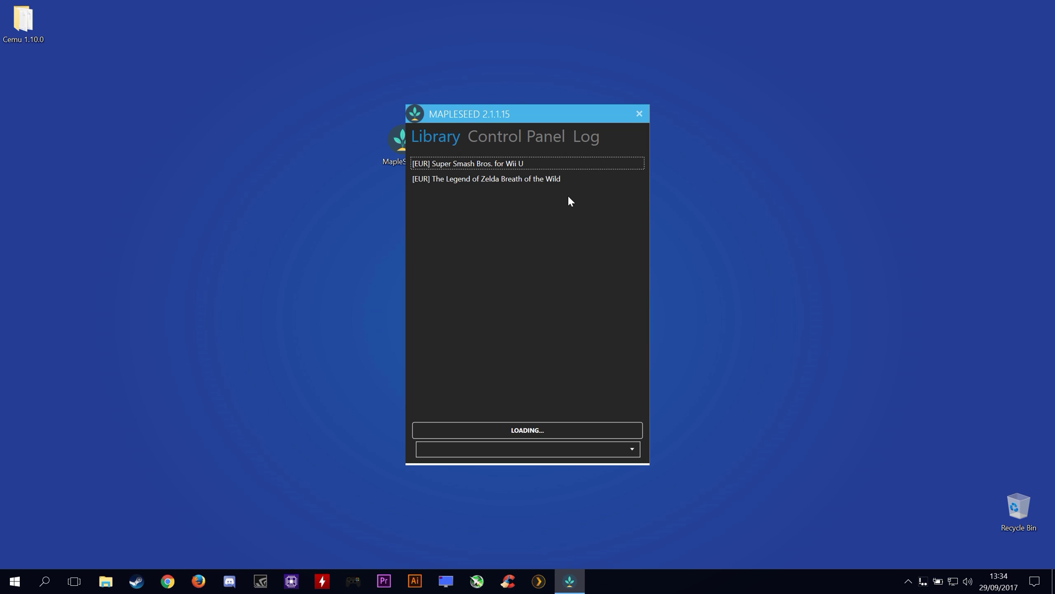
Check the update options for Super Smash Bros. for Wii U and set the custom download version to 304
{"action": "left_click", "coordinate": [472, 162]}
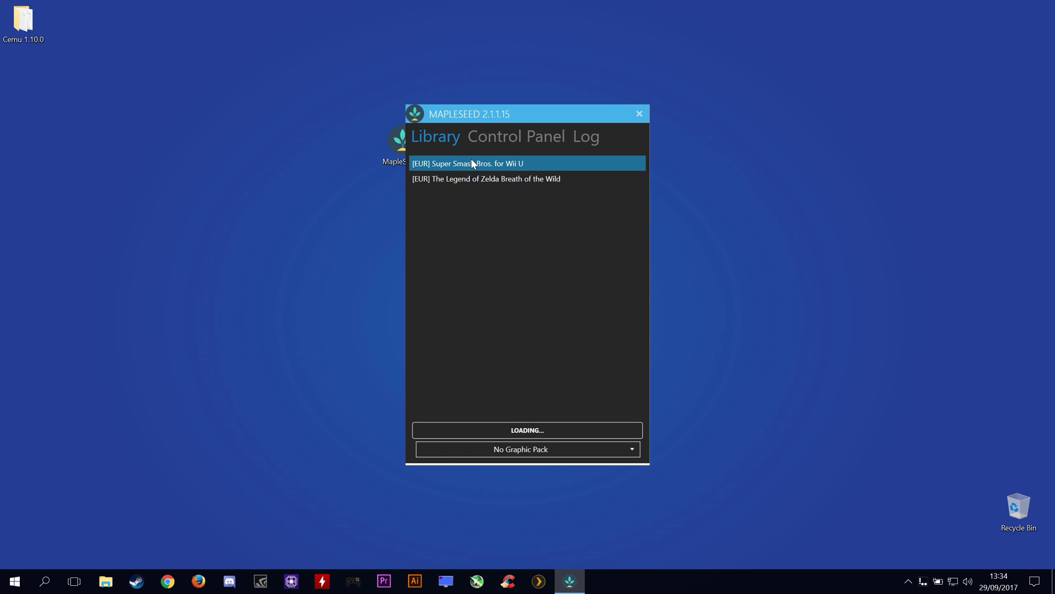
{"action": "right_click", "coordinate": [471, 160]}
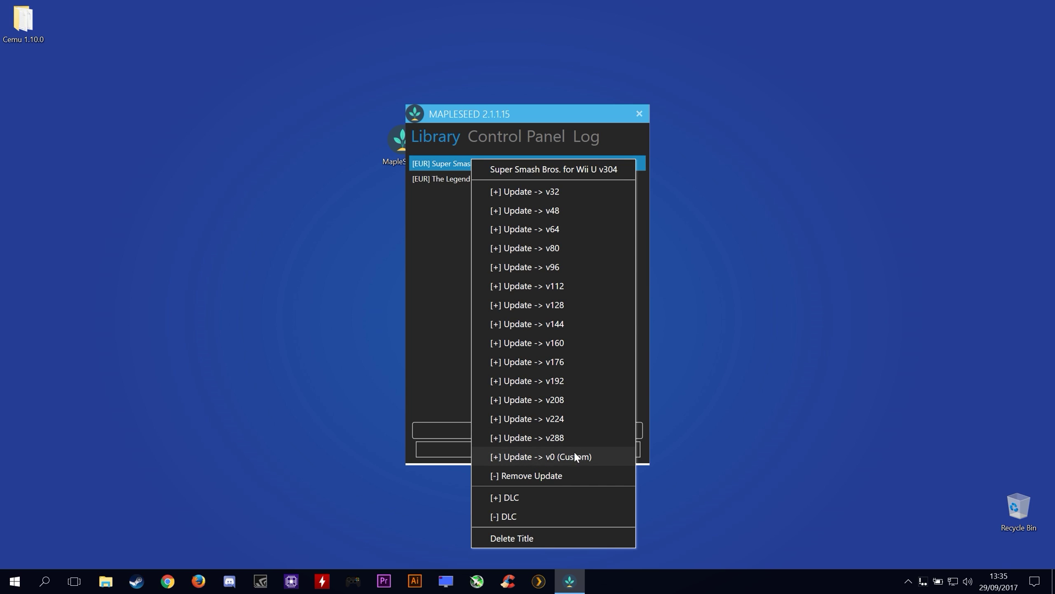
{"action": "left_click", "coordinate": [438, 373]}
{"action": "left_click", "coordinate": [527, 135]}
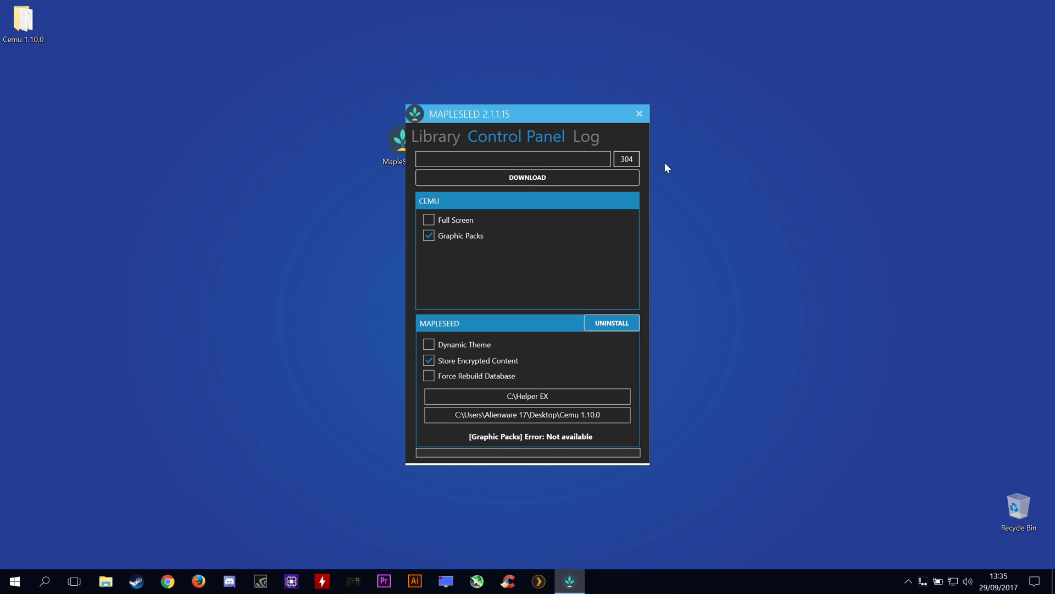
{"action": "left_click", "coordinate": [430, 139]}
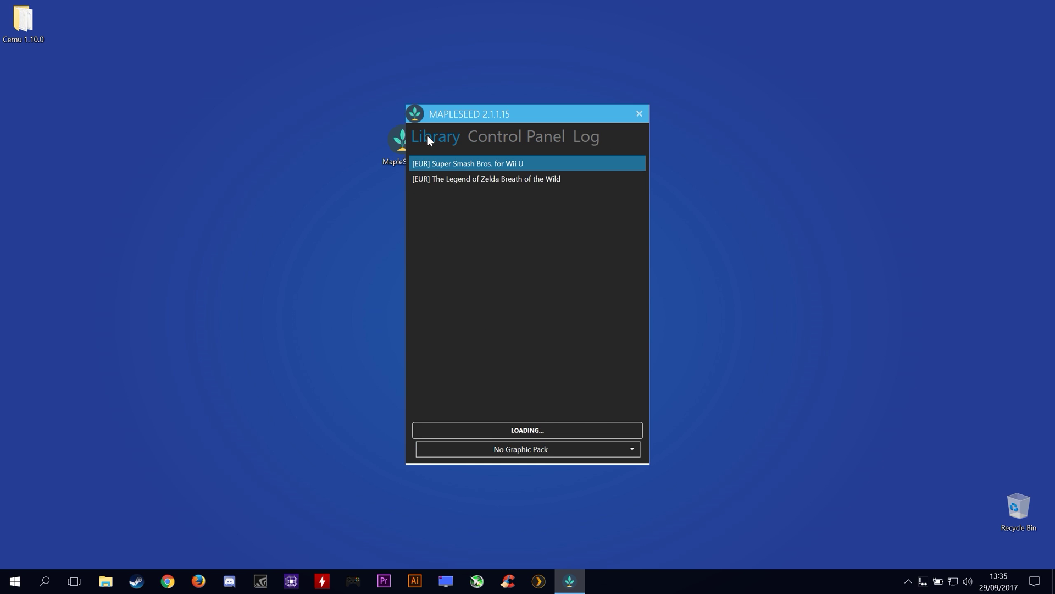
Download the custom v304 update for Super Smash Bros. for Wii U and follow its progress in the log
{"action": "right_click", "coordinate": [468, 164]}
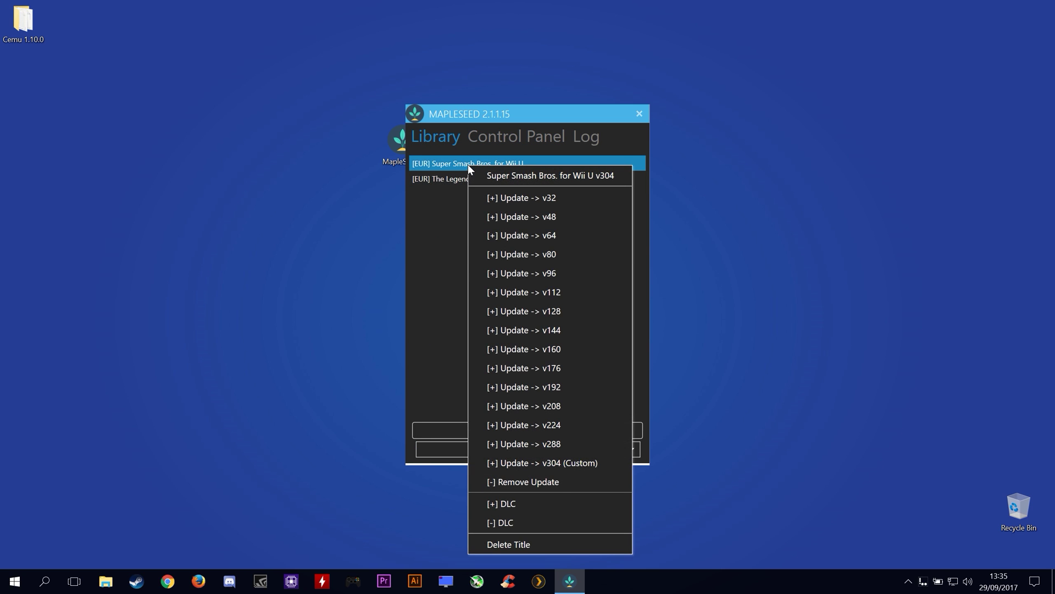
{"action": "left_click", "coordinate": [548, 463]}
{"action": "left_click", "coordinate": [517, 339]}
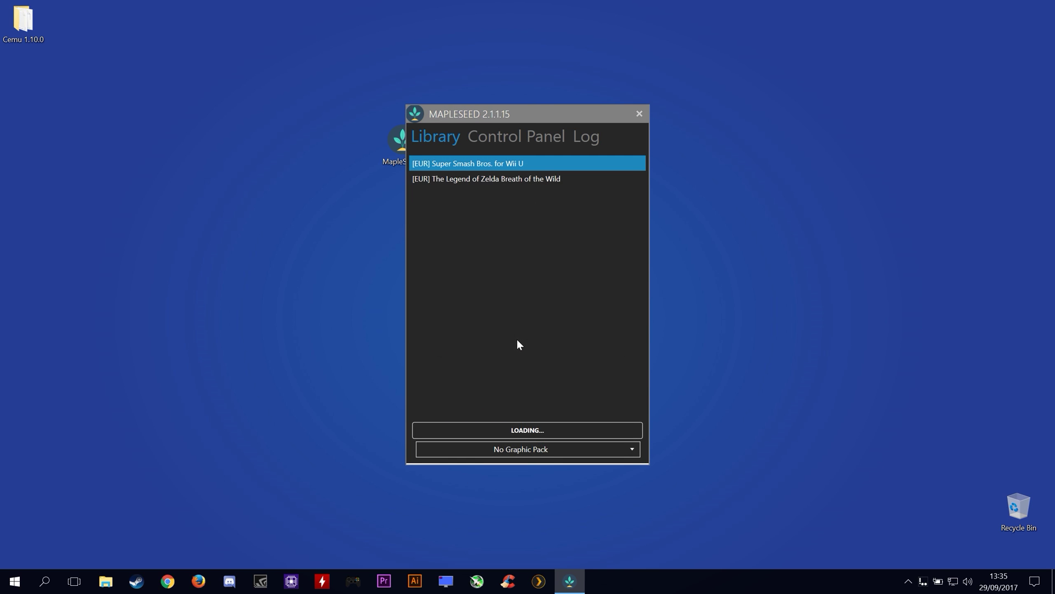
{"action": "left_click", "coordinate": [591, 137]}
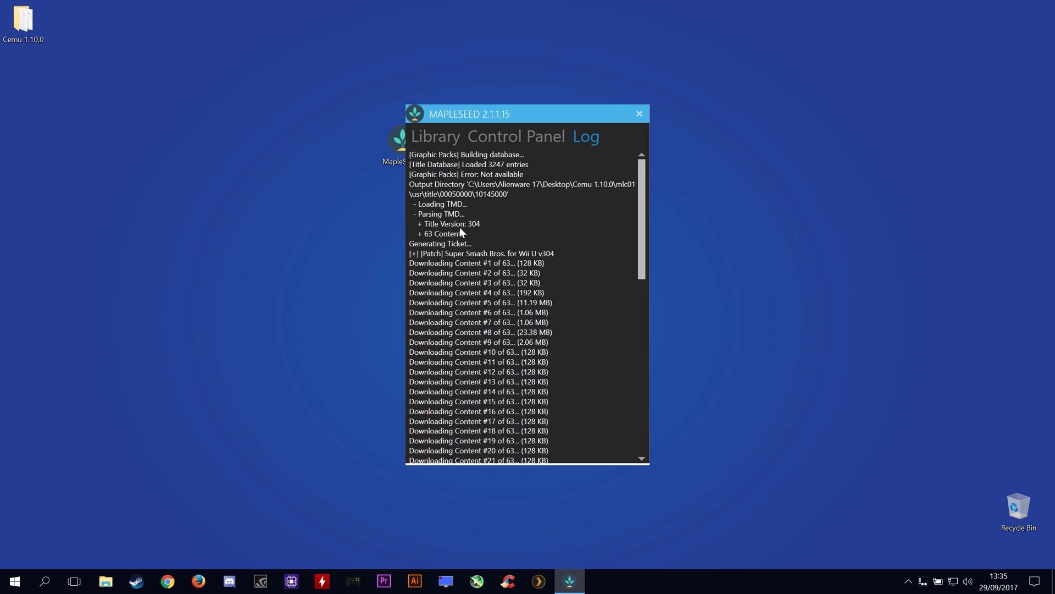
{"action": "left_click_drag", "start_coordinate": [641, 270], "coordinate": [643, 458]}
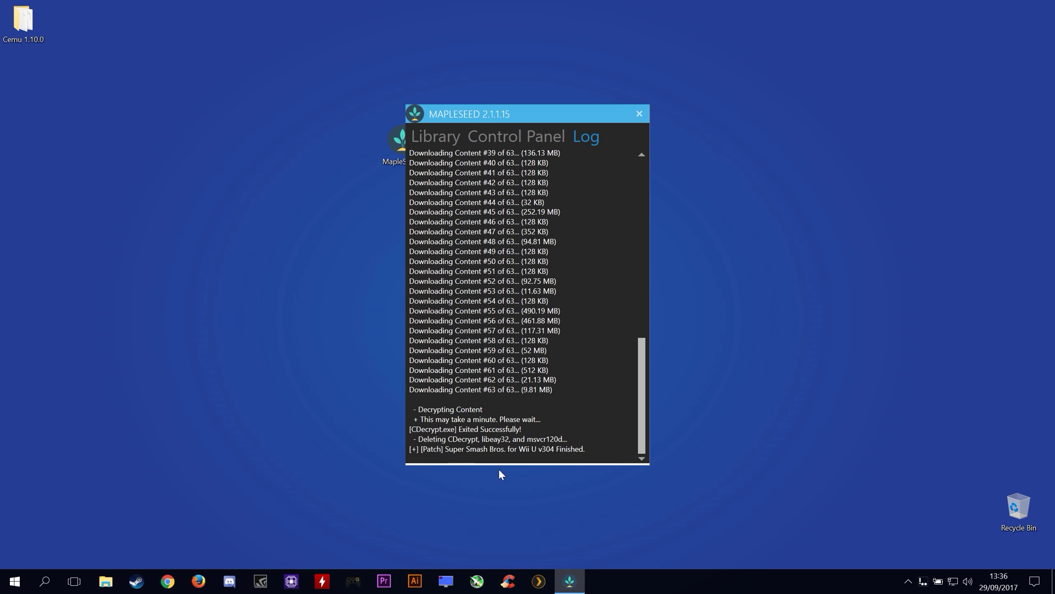
Download the DLC for Super Smash Bros. for Wii U to the proposed location and check the log
{"action": "left_click", "coordinate": [420, 140]}
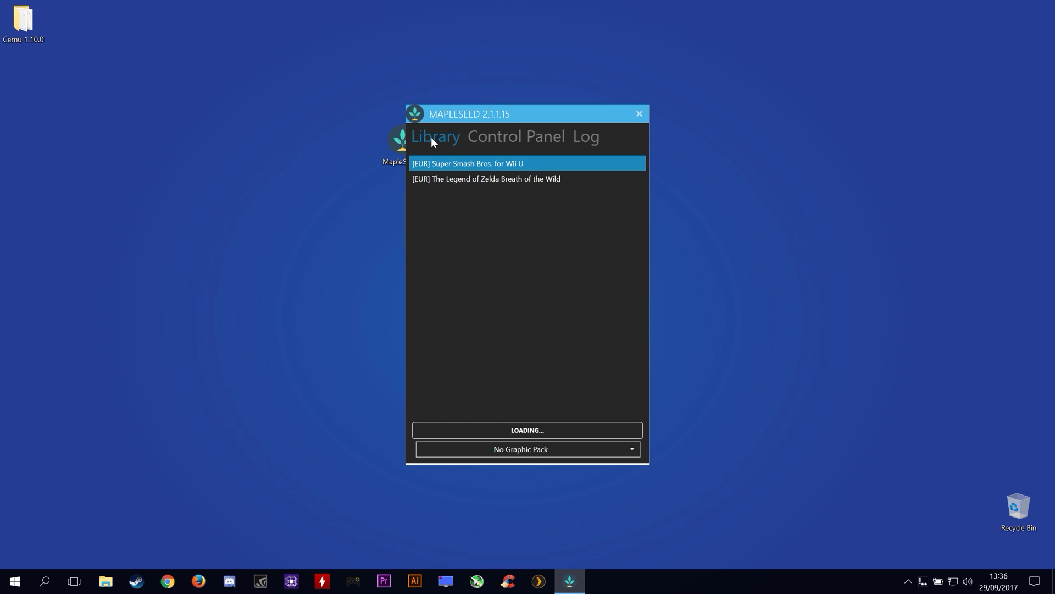
{"action": "right_click", "coordinate": [469, 163]}
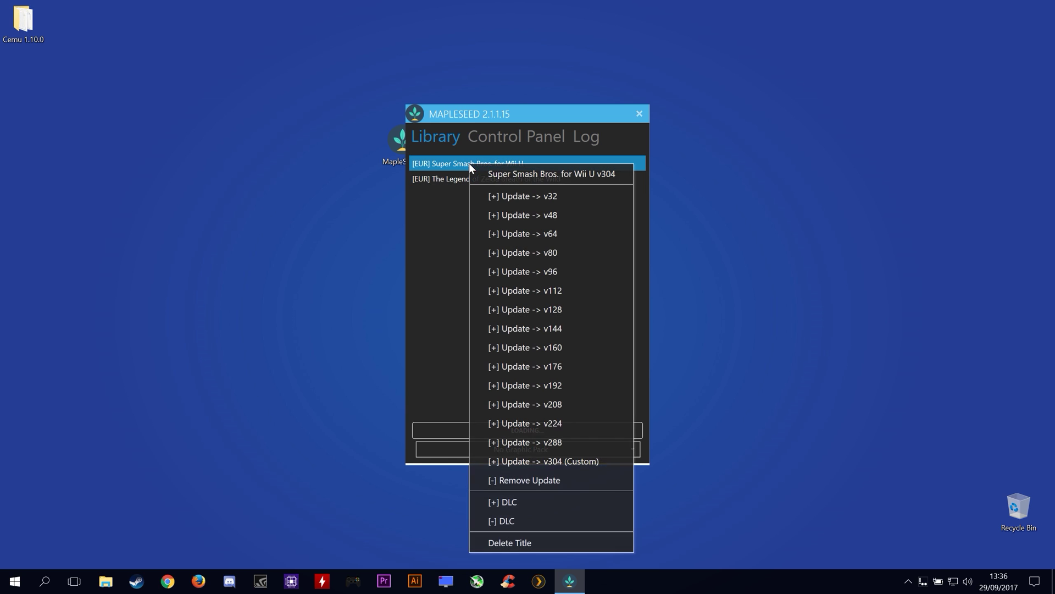
{"action": "left_click", "coordinate": [508, 502]}
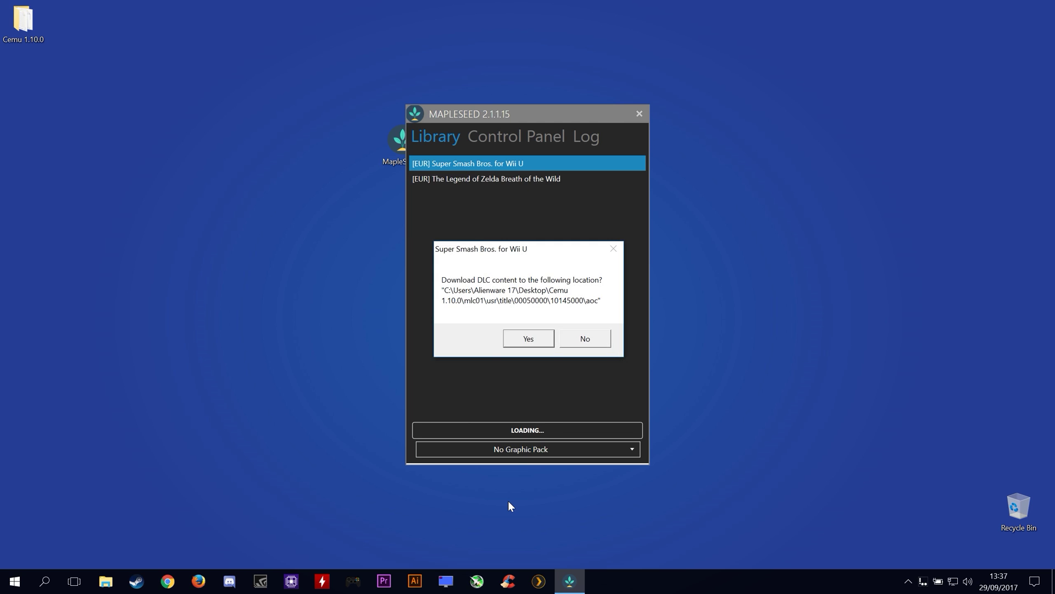
{"action": "left_click", "coordinate": [528, 338]}
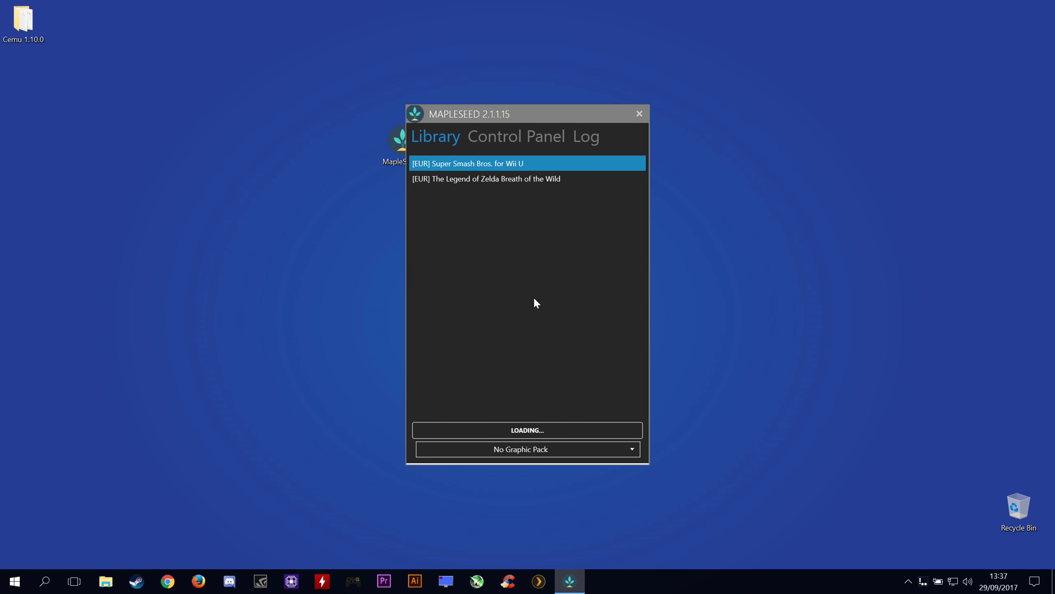
{"action": "left_click", "coordinate": [588, 135]}
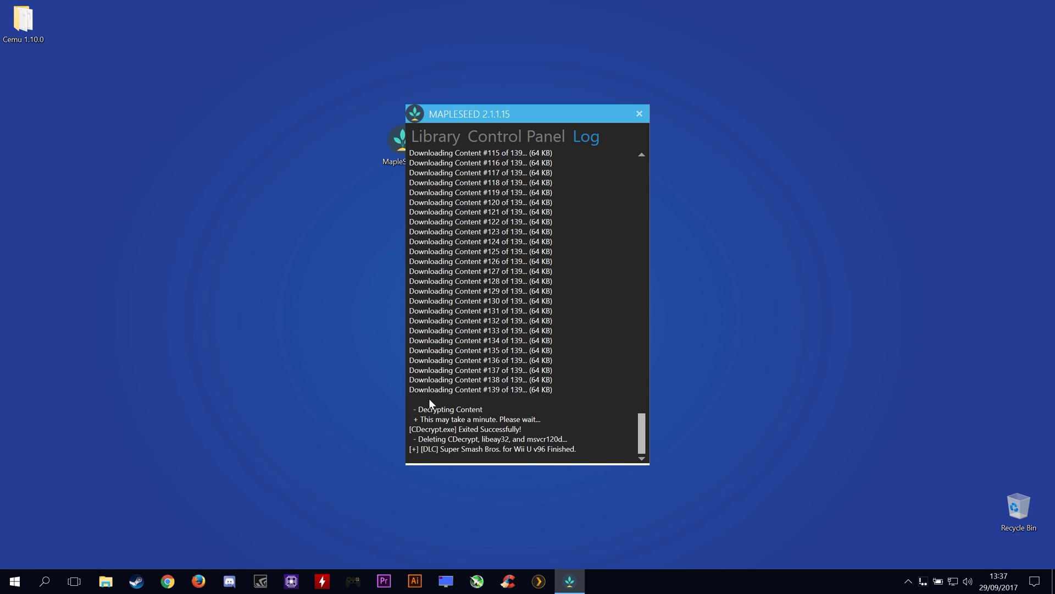
Close MapleSeed and launch Cemu from the Cemu 1.10.0 folder on the desktop
{"action": "left_click", "coordinate": [638, 114]}
{"action": "left_click_drag", "start_coordinate": [25, 19], "coordinate": [265, 128]}
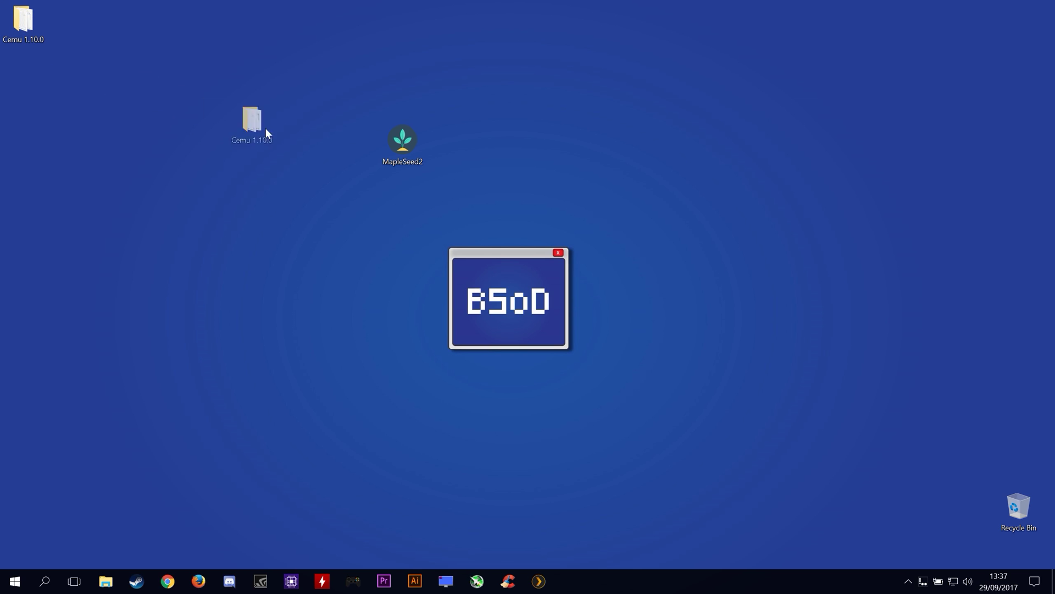
{"action": "double_click", "coordinate": [449, 144]}
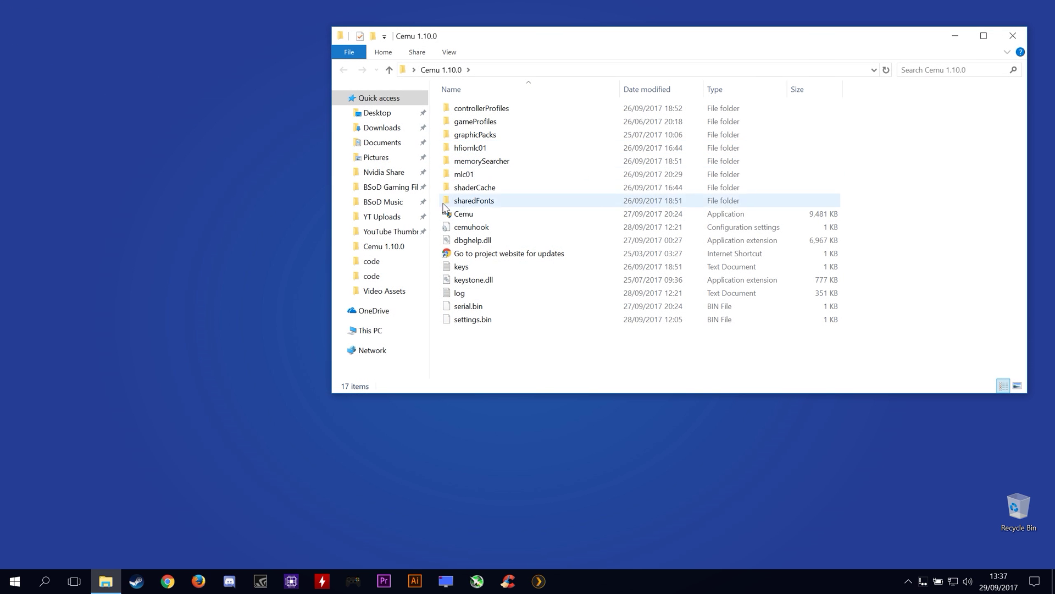
{"action": "left_click", "coordinate": [476, 217]}
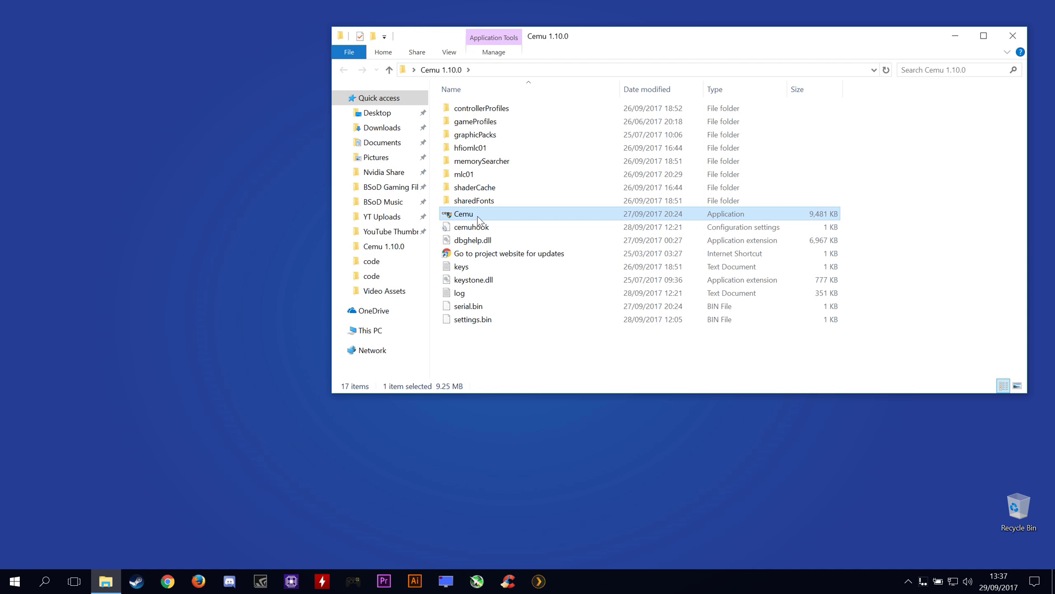
{"action": "double_click", "coordinate": [476, 218]}
Load cross_f.rpx in Cemu from the code folder of Super Smash Bros. for Wii U [AXFP0101] in C:\Helper EX
{"action": "left_click", "coordinate": [34, 46]}
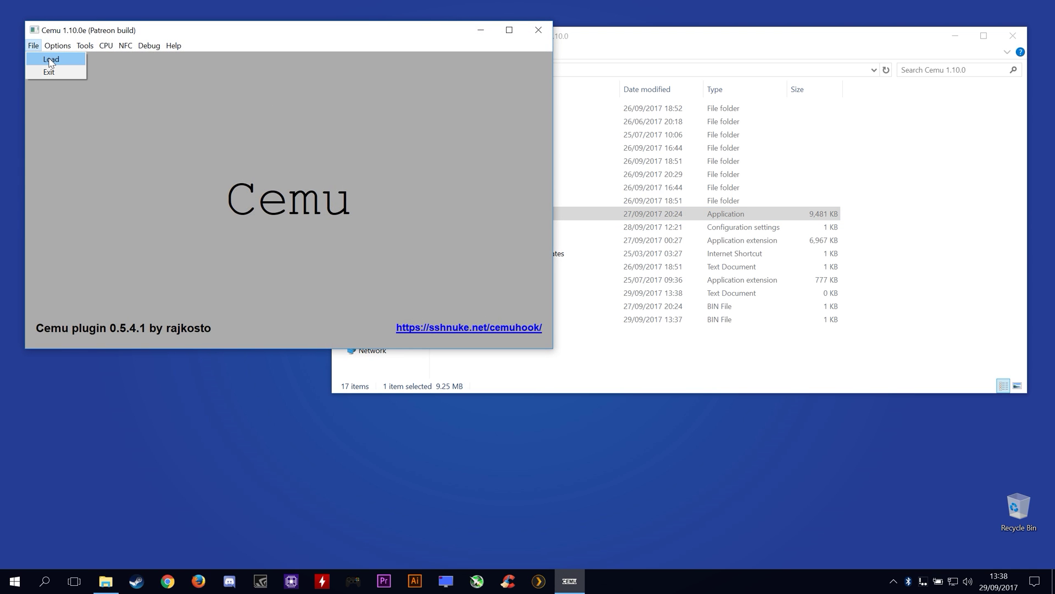
{"action": "left_click", "coordinate": [51, 59]}
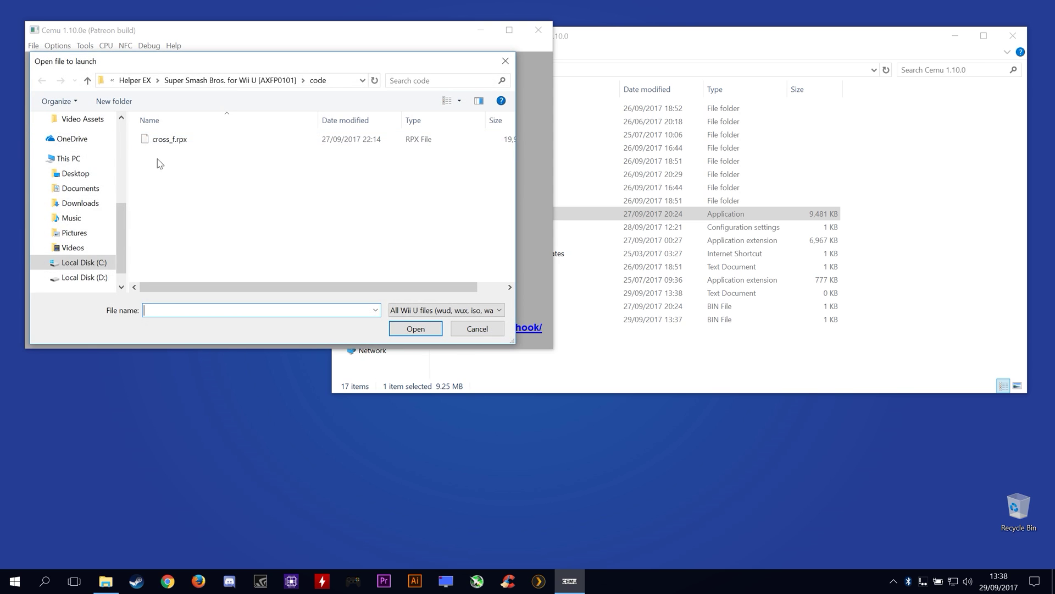
{"action": "left_click", "coordinate": [80, 265]}
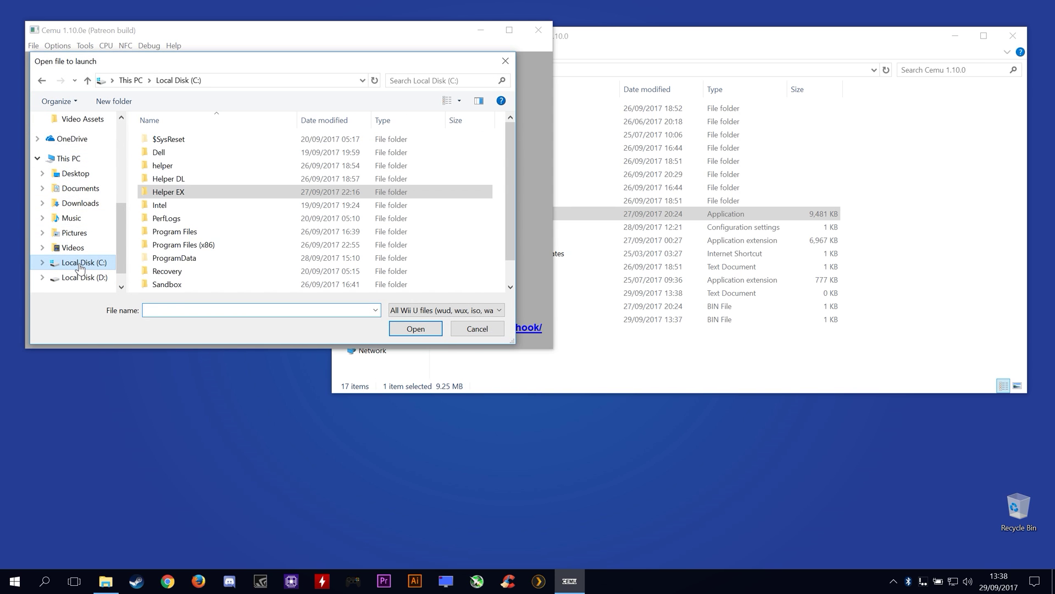
{"action": "double_click", "coordinate": [173, 197]}
{"action": "double_click", "coordinate": [182, 141]}
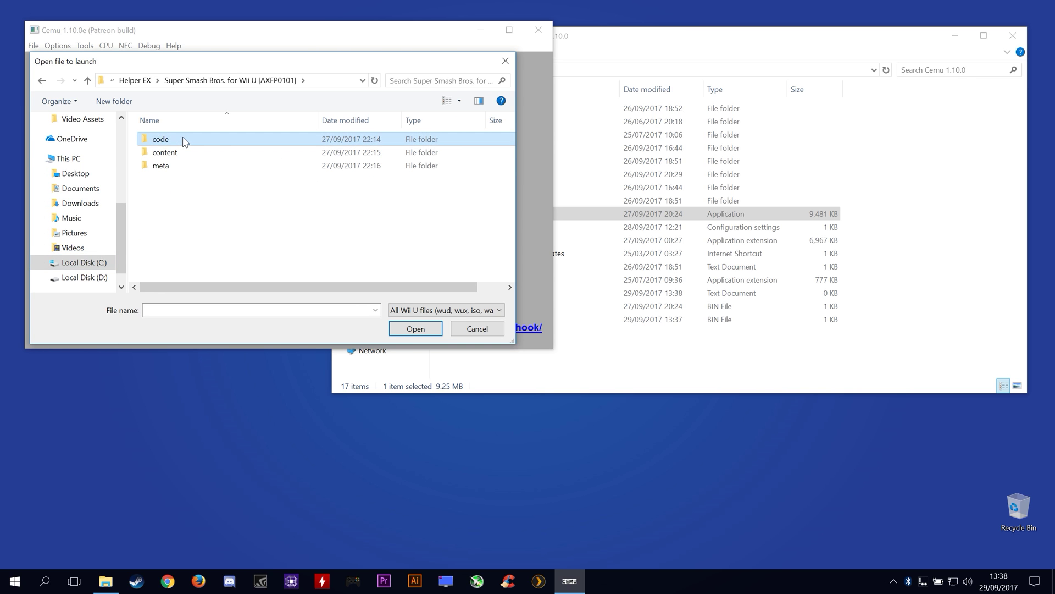
{"action": "double_click", "coordinate": [184, 142]}
{"action": "double_click", "coordinate": [184, 141]}
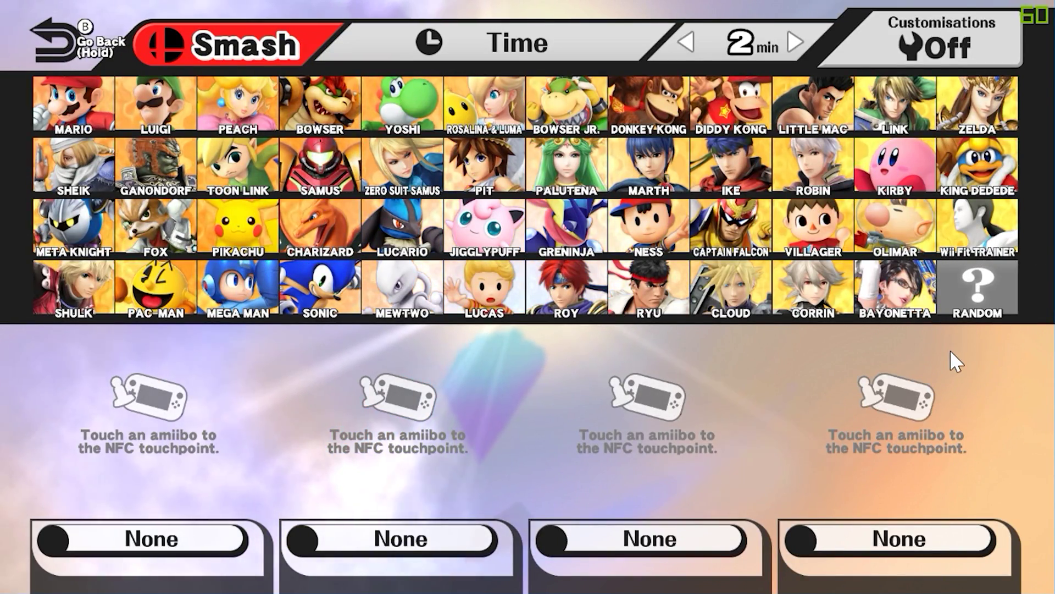
Join the match as Player 1, pick Cloud as the fighter and switch to his alternate costume
{"action": "key", "text": "Return"}
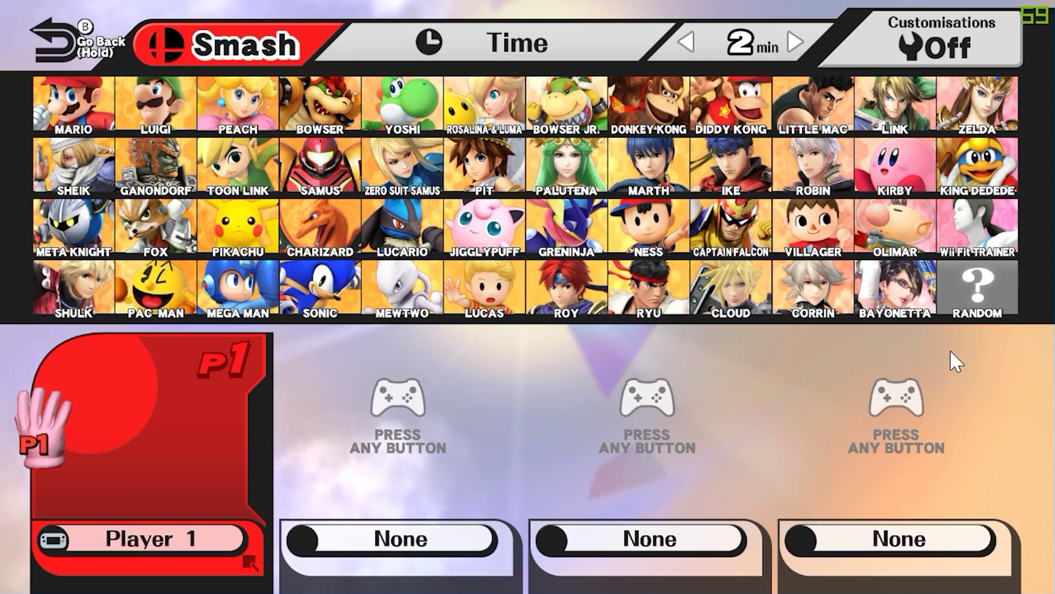
{"action": "key", "text": "Up"}
{"action": "key", "text": "Right"}
{"action": "key", "text": "Down"}
{"action": "key", "text": "Return"}
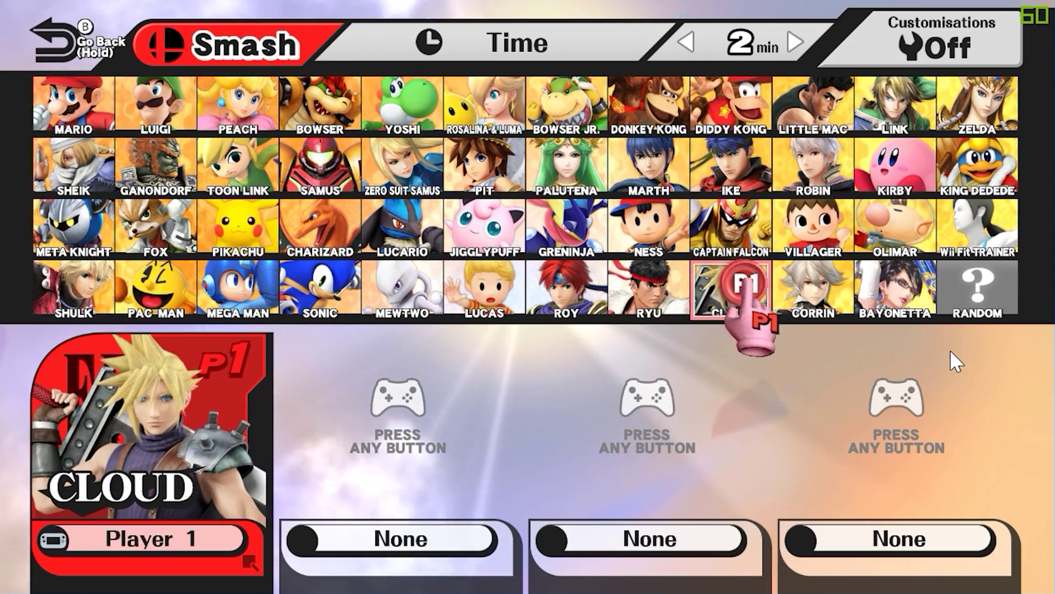
{"action": "key", "text": "x"}
Add two opponents with random fighters to the match and continue to stage selection
{"action": "key", "text": "Down"}
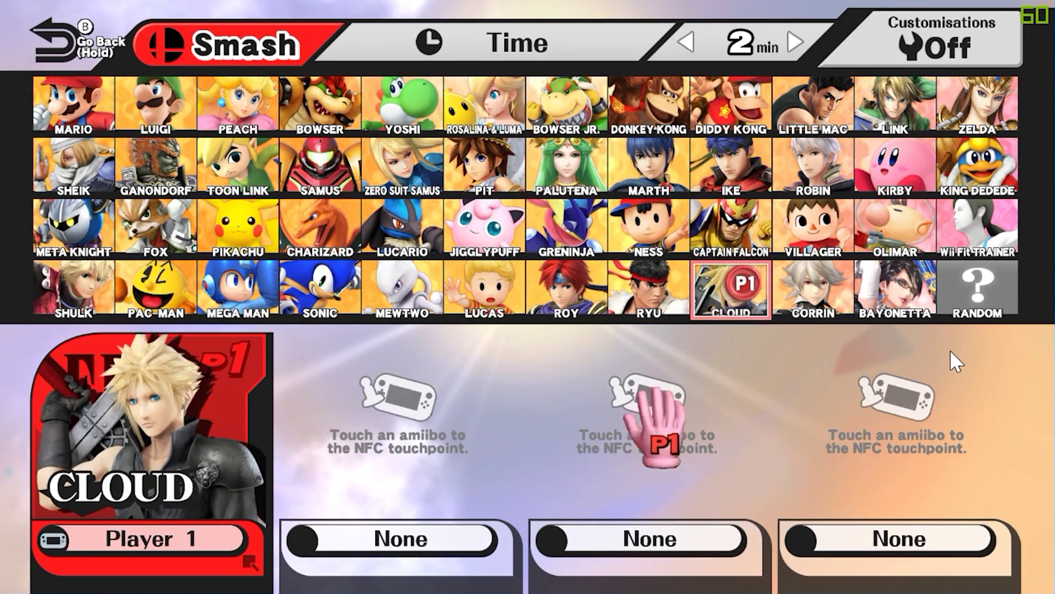
{"action": "key", "text": "Left"}
{"action": "key", "text": "Return"}
{"action": "key", "text": "Right"}
{"action": "key", "text": "Return"}
{"action": "key", "text": "Right"}
{"action": "key", "text": "Up"}
{"action": "key", "text": "Return"}
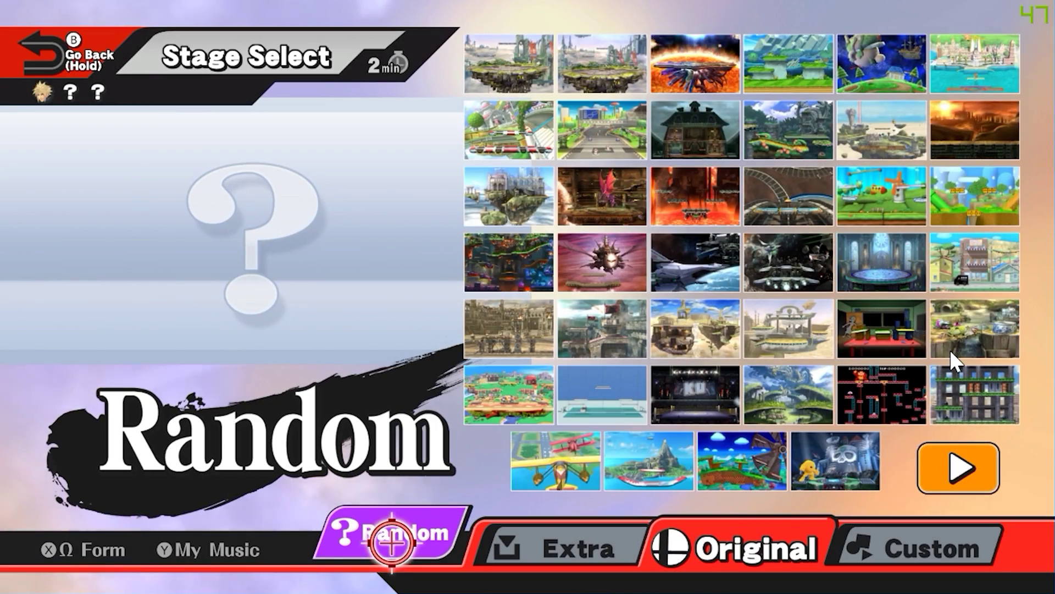
Switch to the Extra stages and look over the DLC stages, including Midgar, Hyrule Castle (64) and Suzaku Castle
{"action": "key", "text": "e"}
{"action": "key", "text": "e"}
{"action": "key", "text": "Up"}
{"action": "key", "text": "Left"}
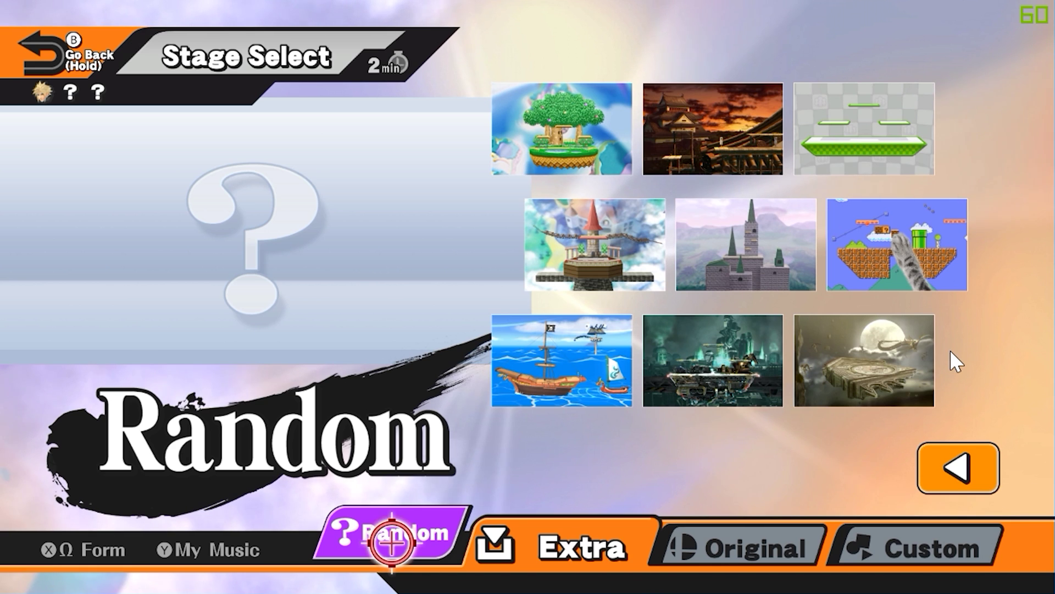
{"action": "key", "text": "Up"}
{"action": "key", "text": "Right"}
{"action": "key", "text": "Right"}
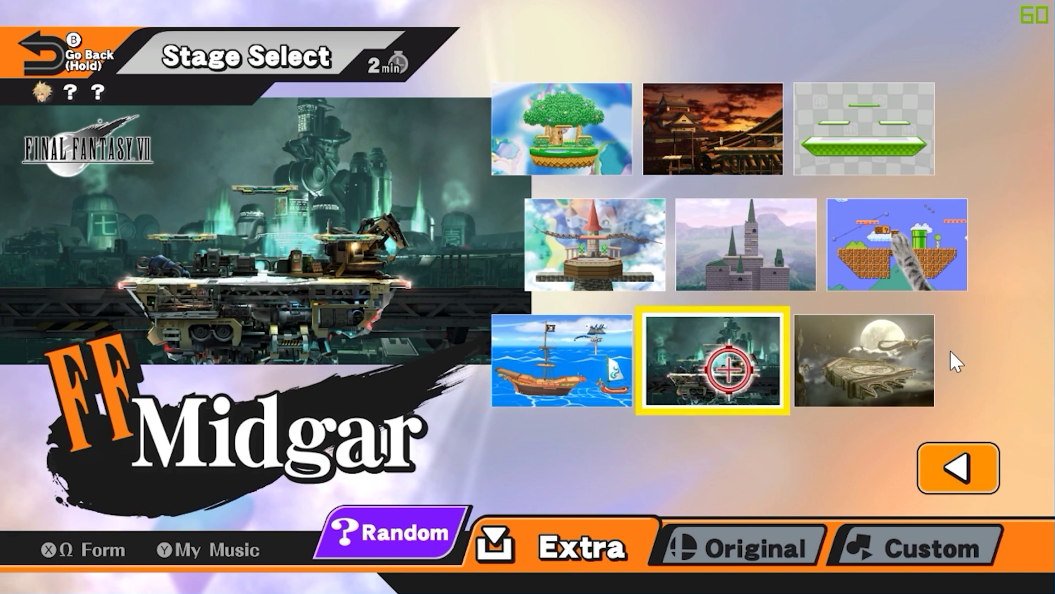
{"action": "key", "text": "Right"}
{"action": "key", "text": "Up"}
{"action": "key", "text": "Left"}
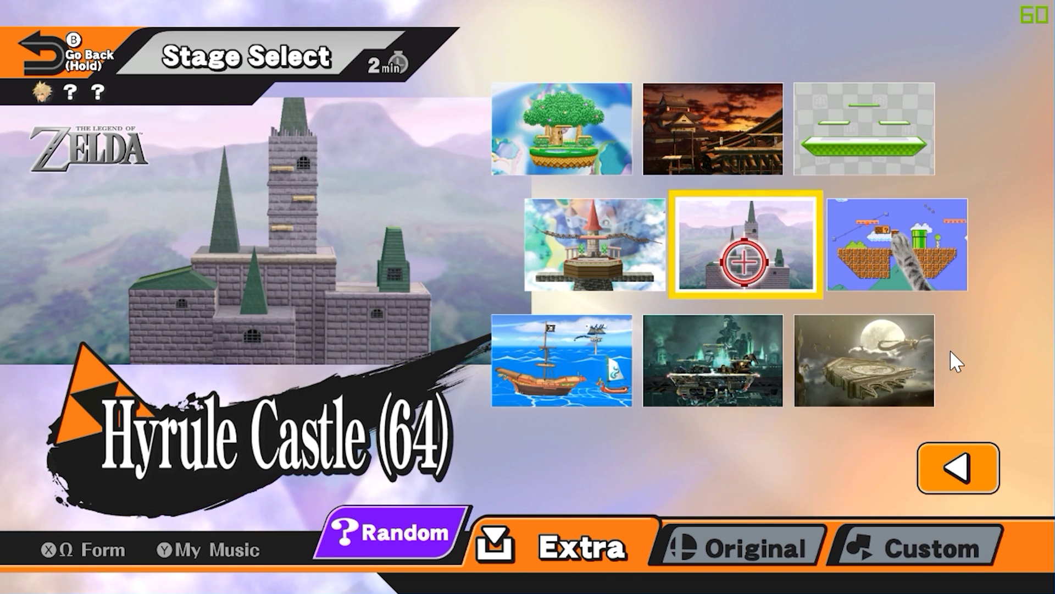
{"action": "key", "text": "Left"}
{"action": "key", "text": "Up"}
{"action": "key", "text": "Right"}
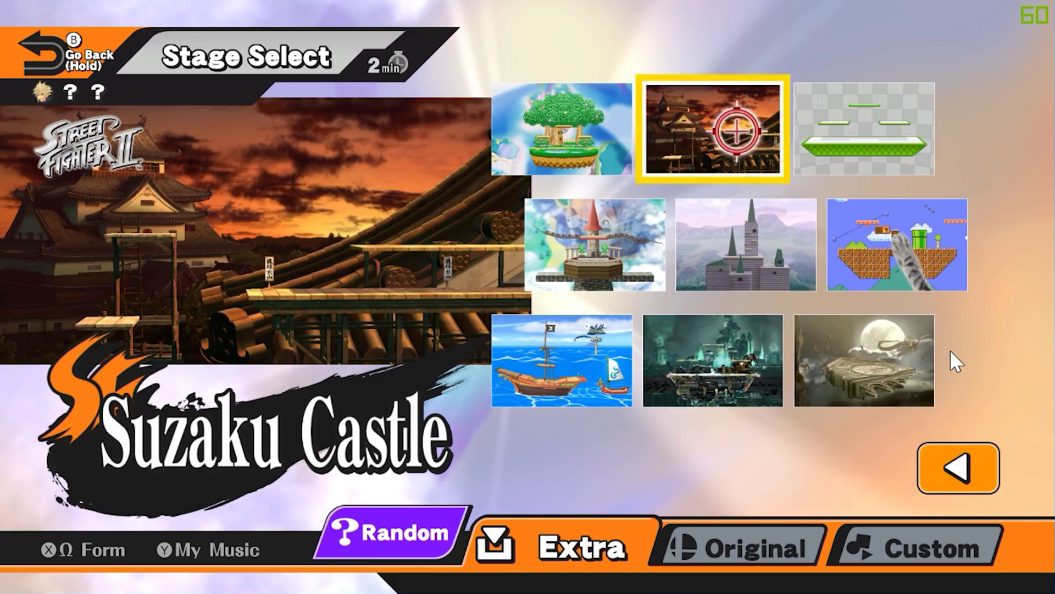
{"action": "key", "text": "Right"}
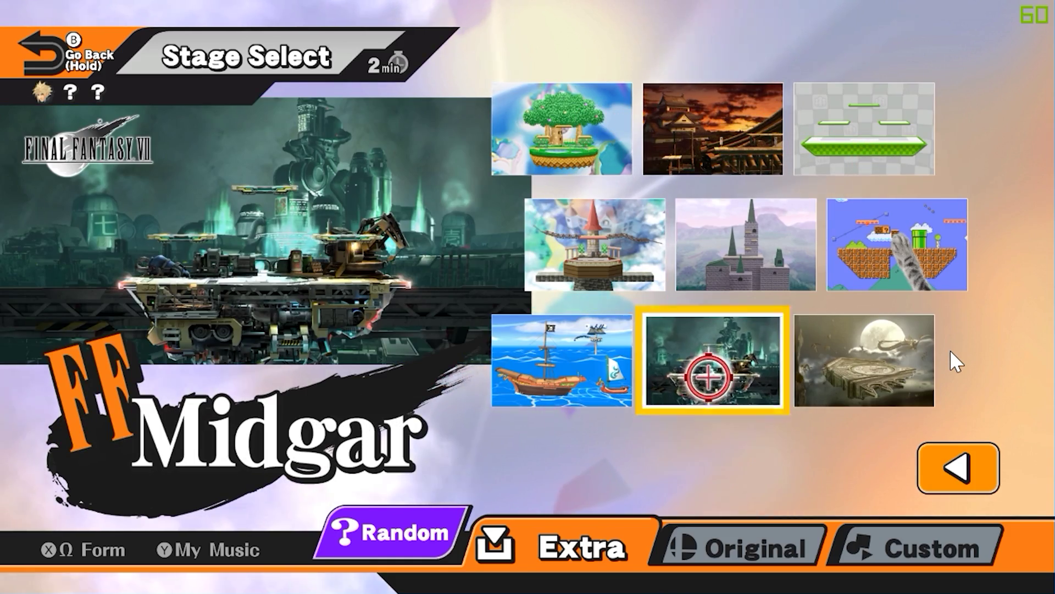